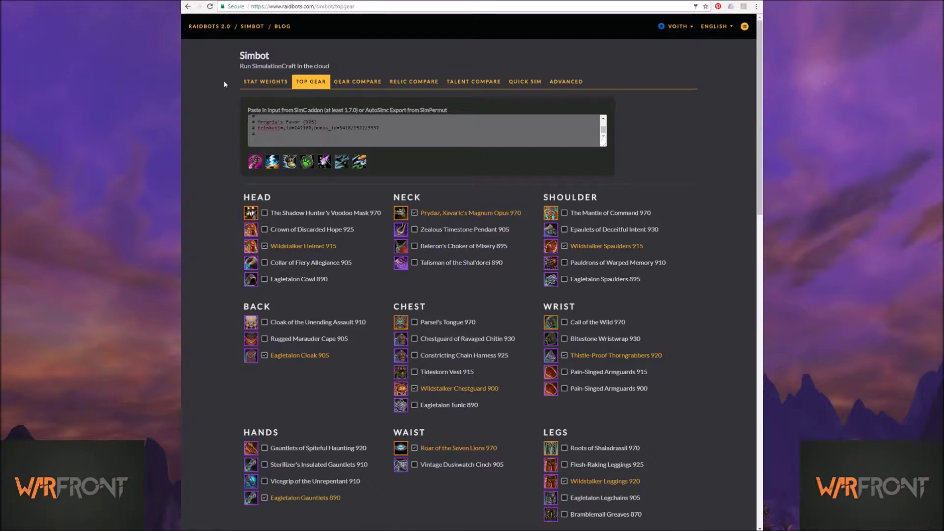
Open a new tab and load the pasted Wowhead legendaries news page.
key(ctrl+t)
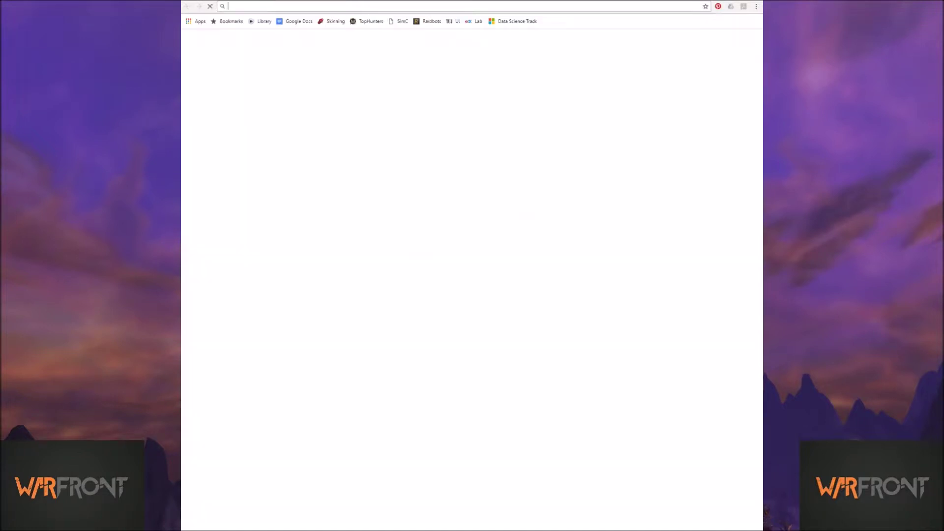
key(ctrl+v)
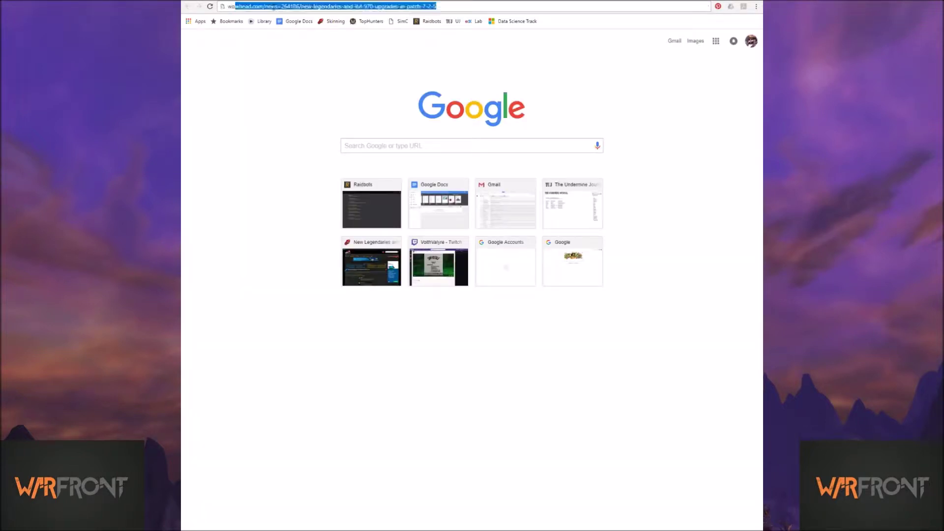
key(Return)
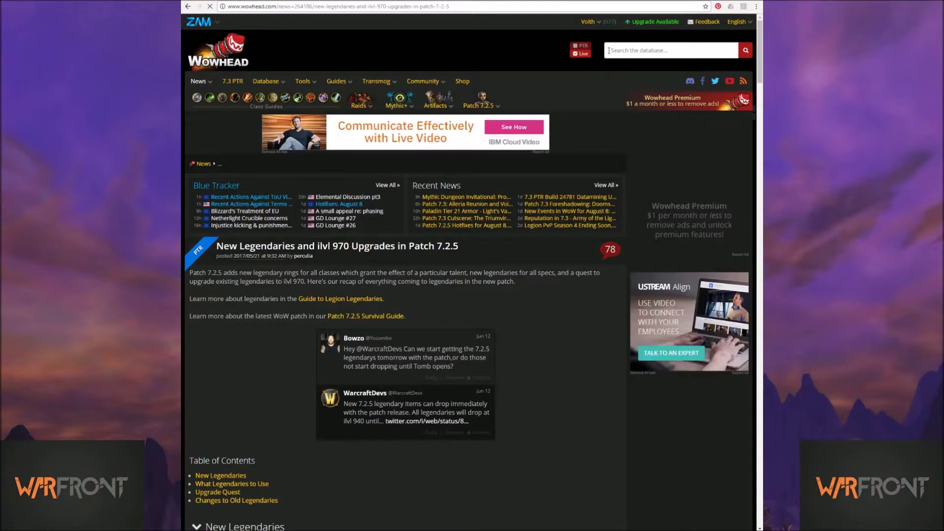
Search Wowhead for 'locket of splinter' and open the Locket of Splintered Souls item page.
click(613, 50)
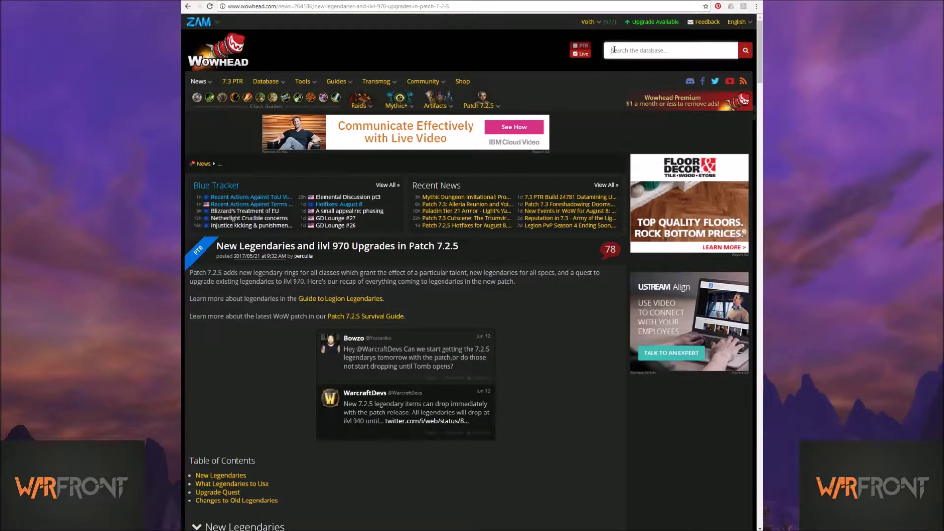
text(locket)
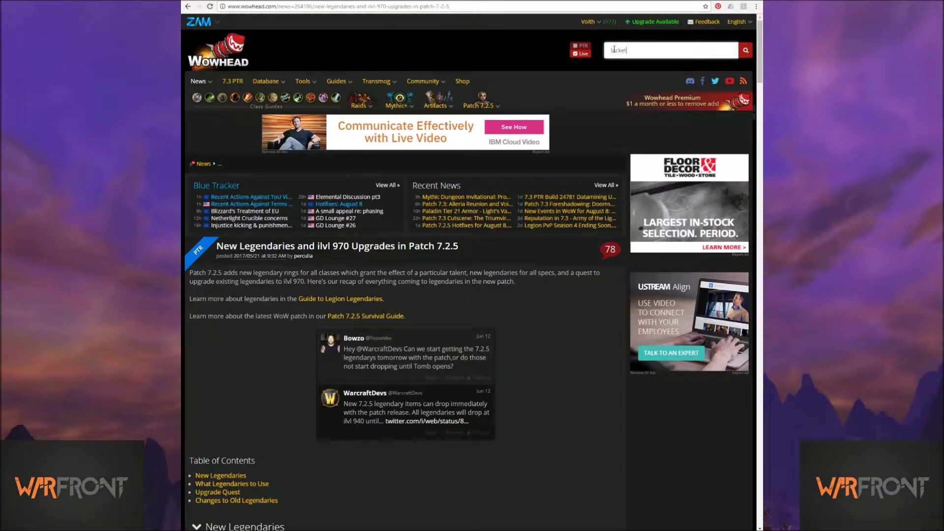
text( of sp)
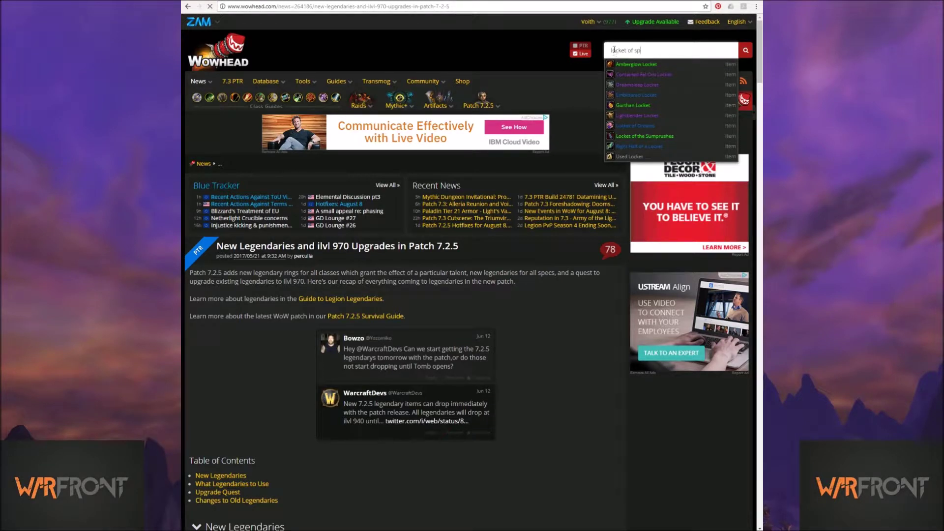
text(linter)
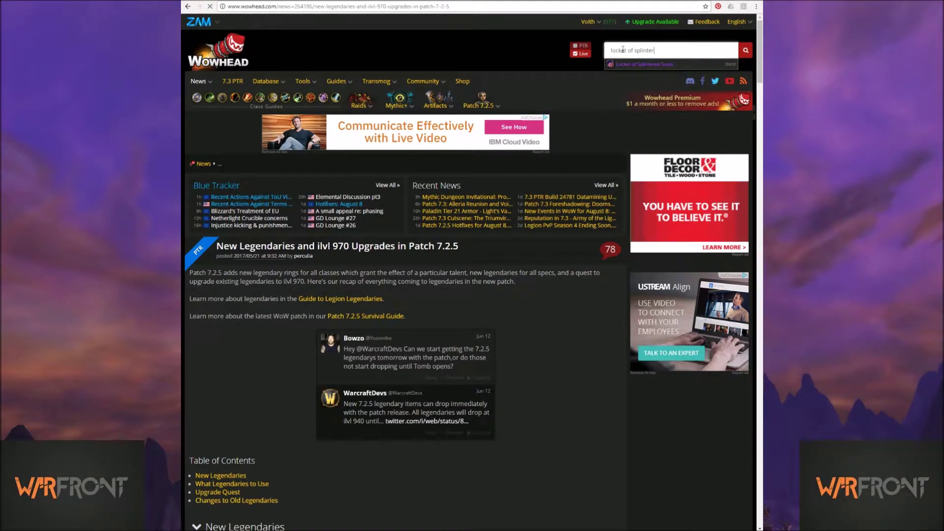
click(637, 66)
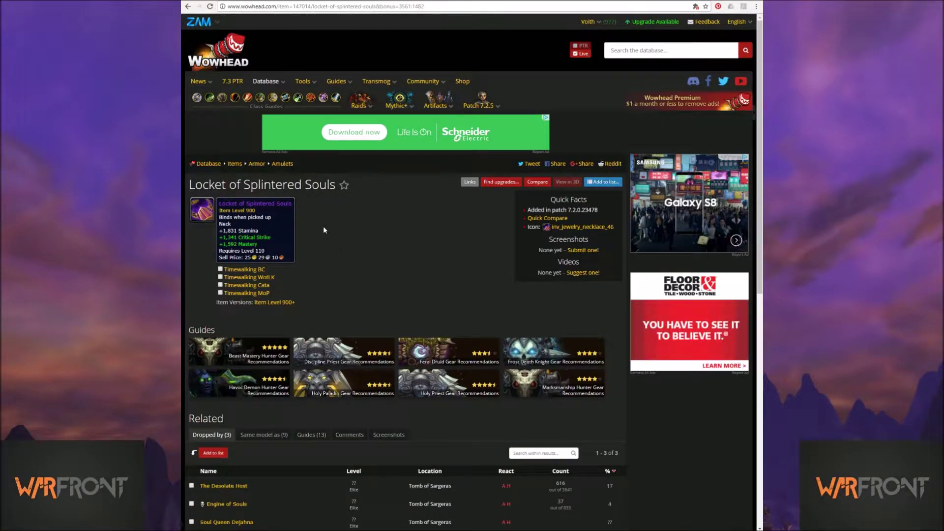
Switch the locket to its Heroic Item Level 915 version and mark the item-ID part of the URL.
click(284, 303)
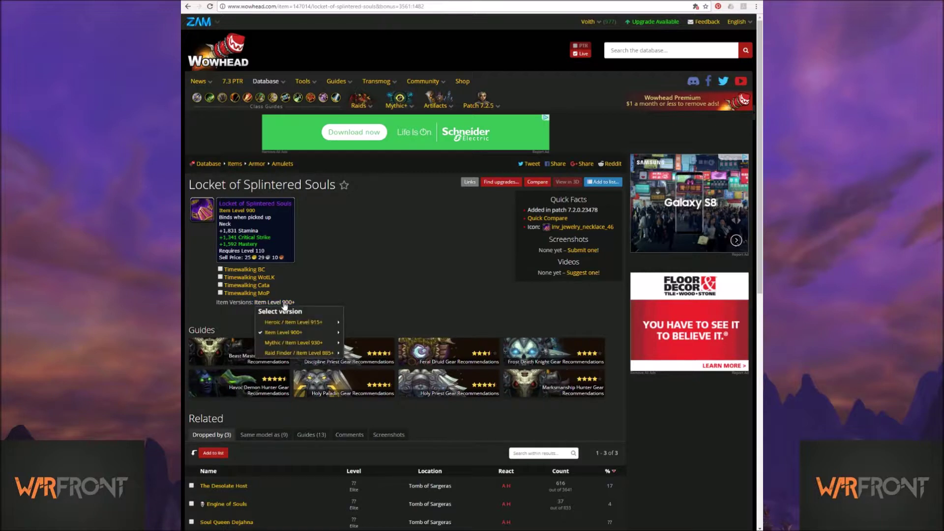
mouse_move(290, 324)
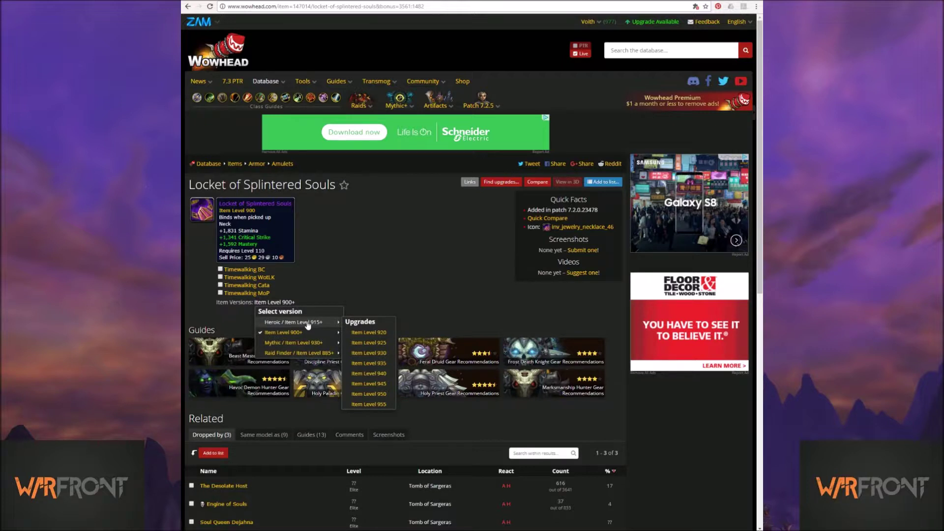
click(381, 364)
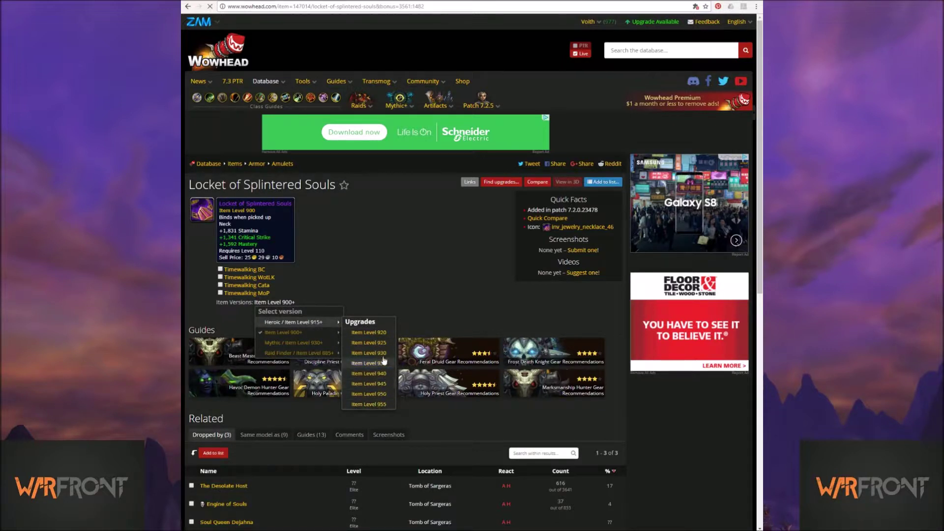
click(308, 323)
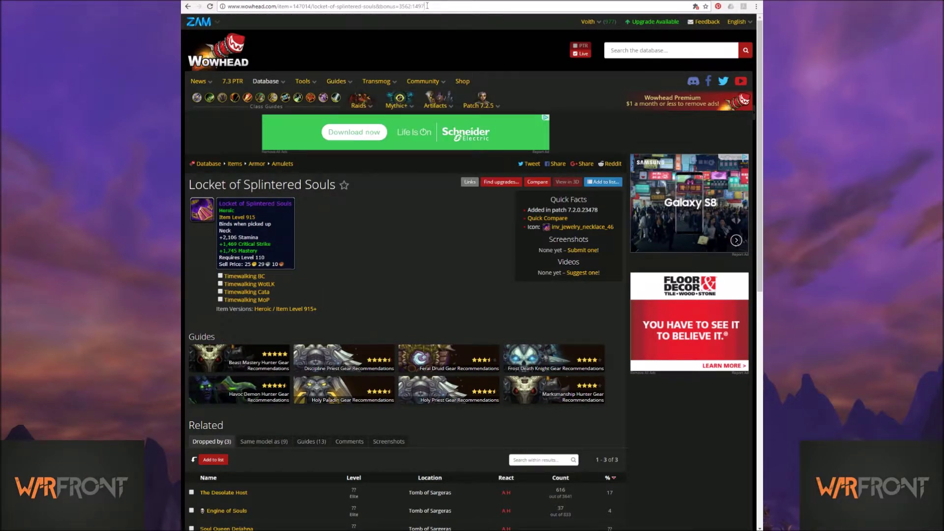
drag(427, 6, 292, 6)
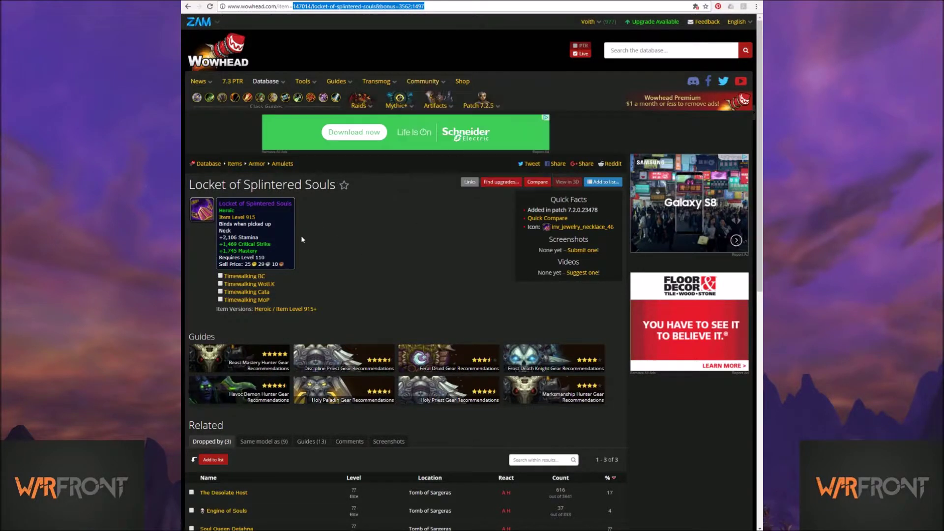
Copy the locket's item ID and bonus IDs from the address, then open a blank tab.
key(Return)
key(ctrl+t)
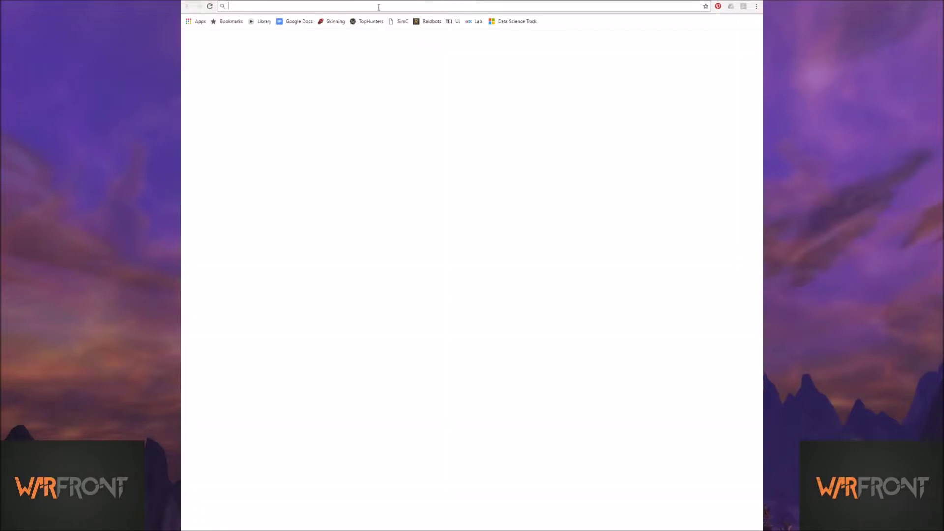
Go from Google Docs to Sheets and open the 'Gem & Ench ID's' spreadsheet.
click(299, 22)
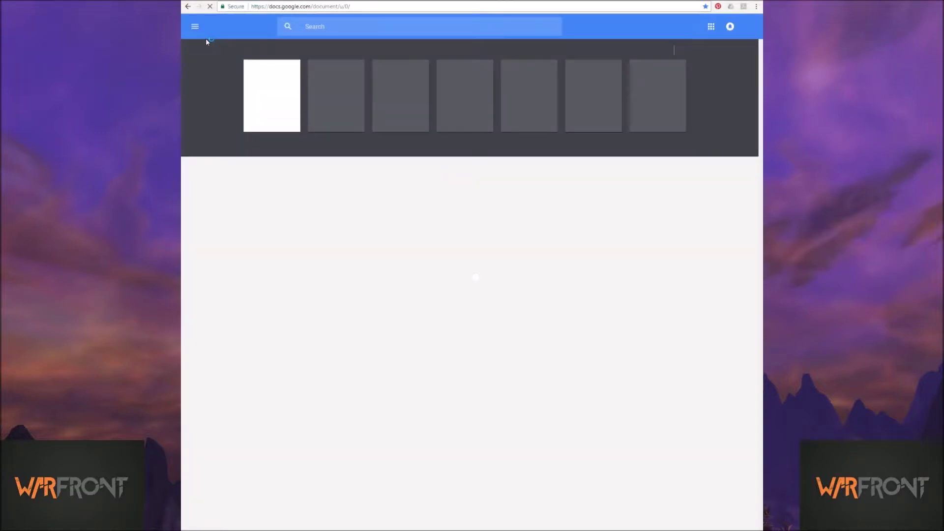
click(193, 27)
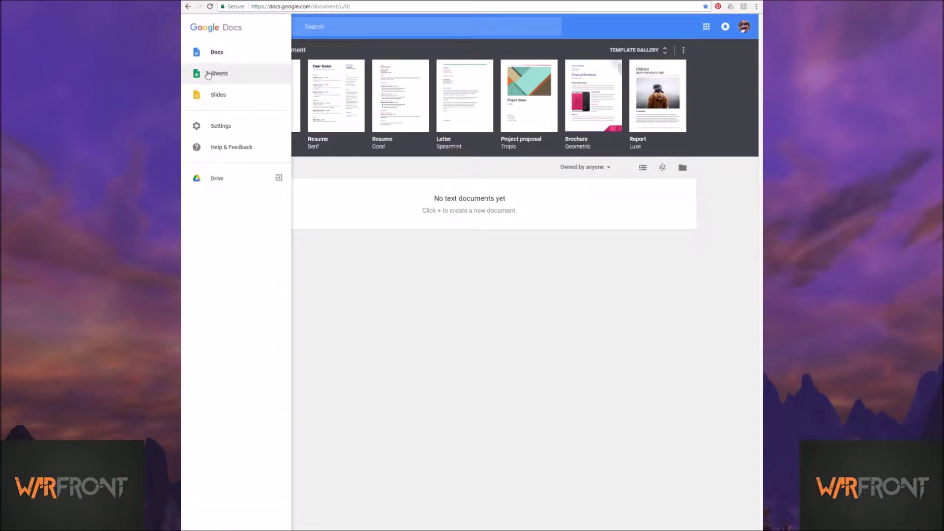
click(207, 75)
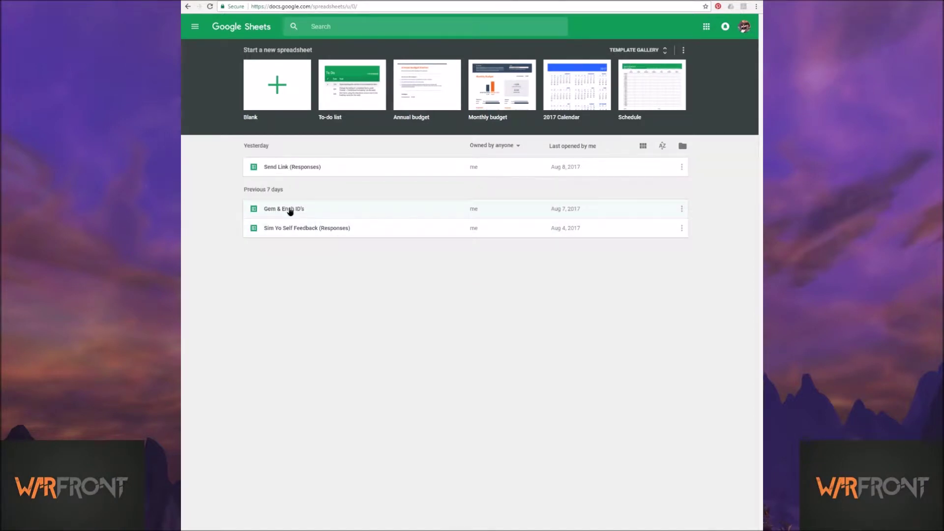
click(300, 211)
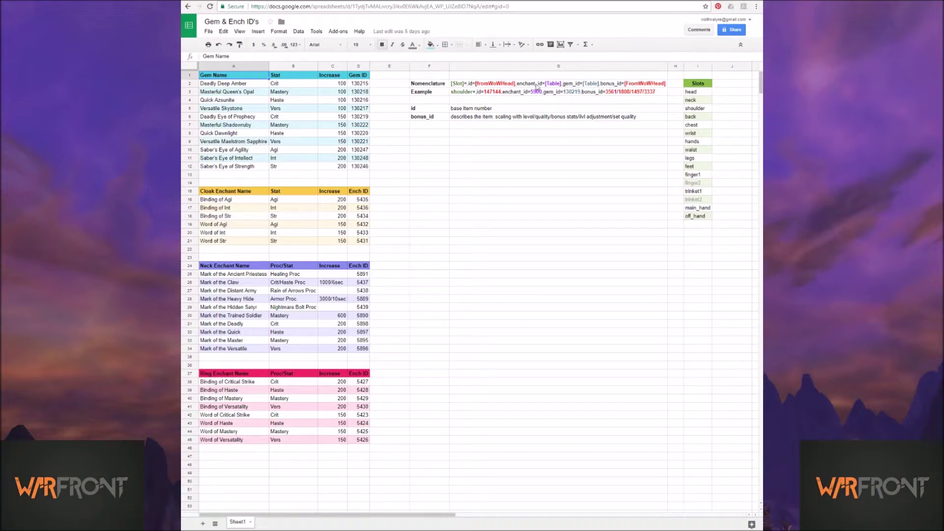
Select the full example item line in cell G3, then return to Raidbots Top Gear.
click(334, 249)
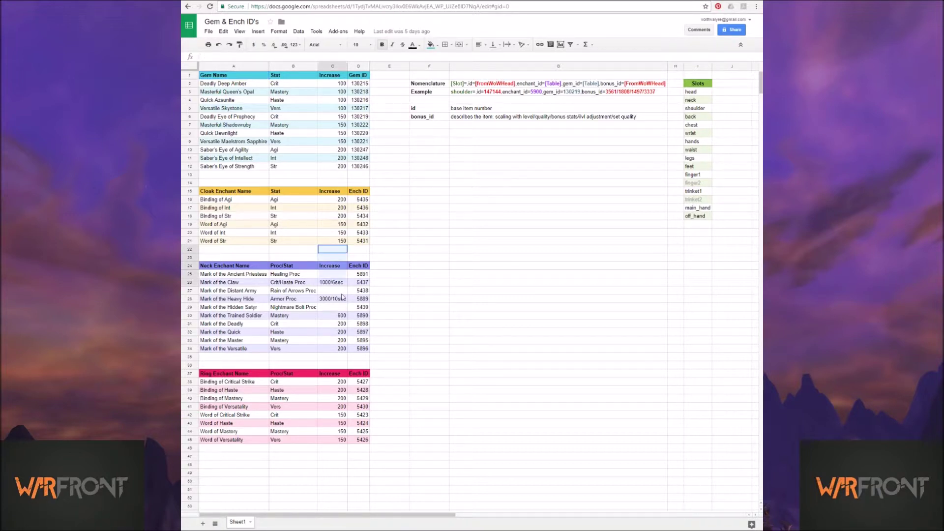
click(430, 251)
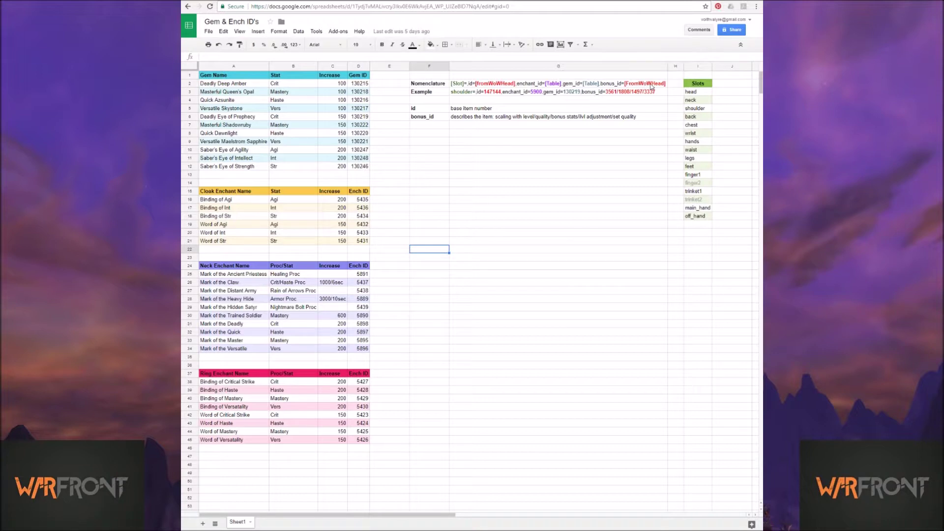
click(465, 95)
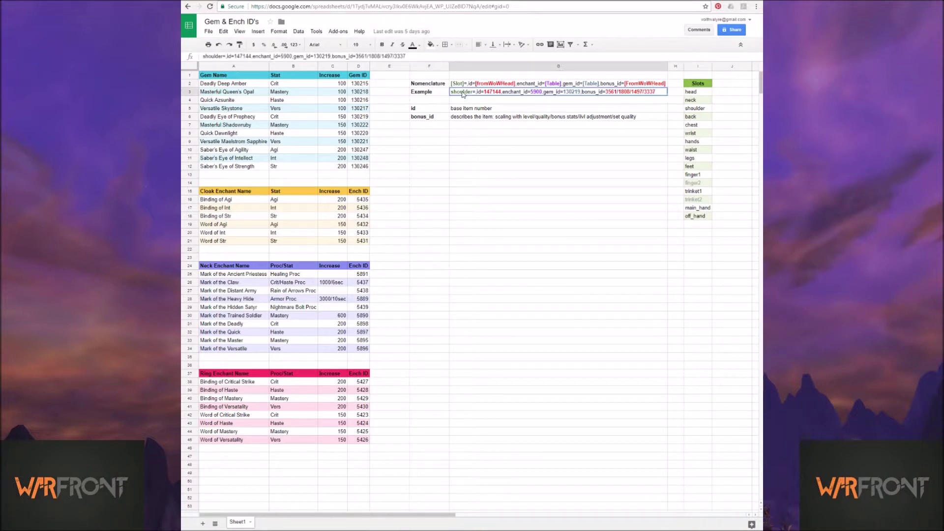
double_click(654, 95)
drag(656, 93, 449, 93)
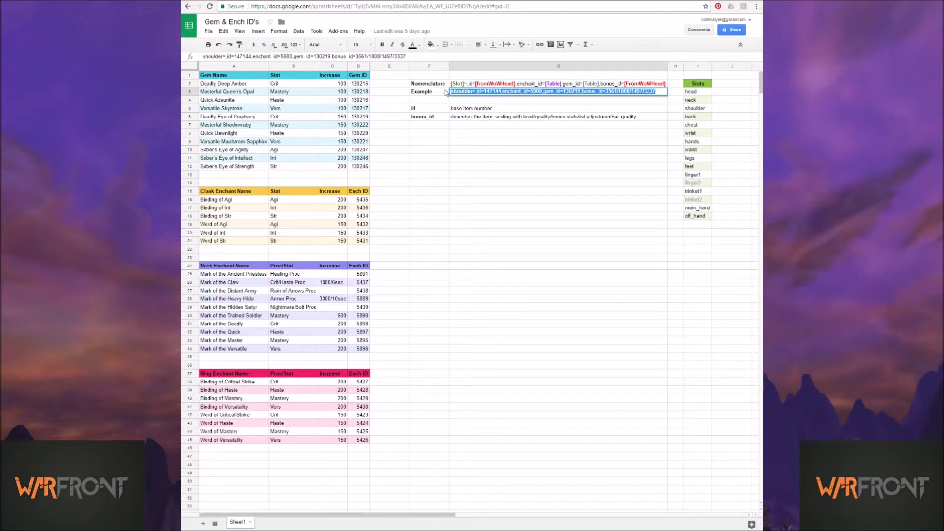
key(ctrl+Tab)
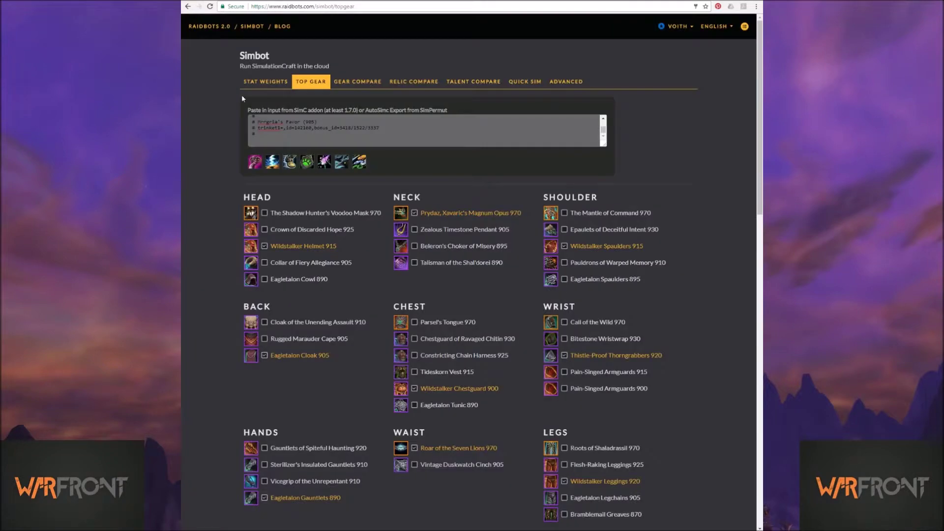
Paste the copied item line at the end of the SimC input and change its slot to 'neck'.
click(257, 140)
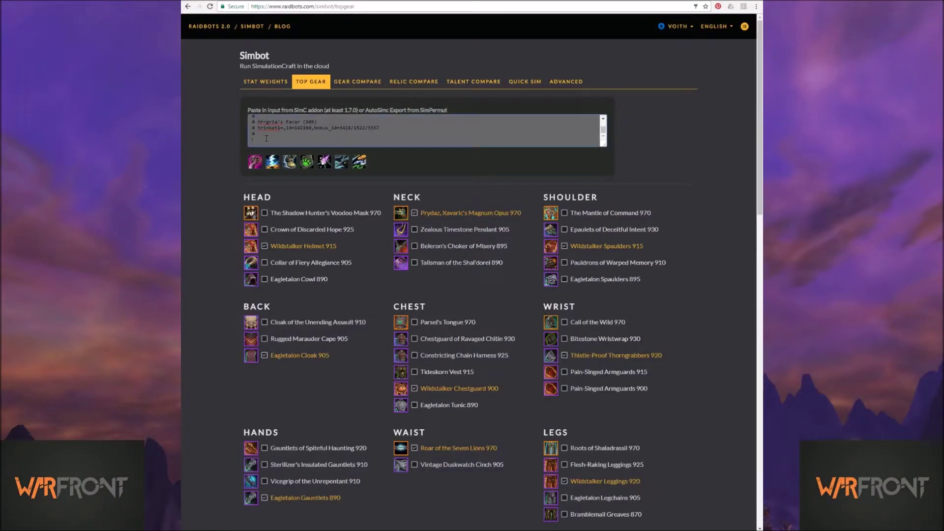
text(#)
key(ctrl+v)
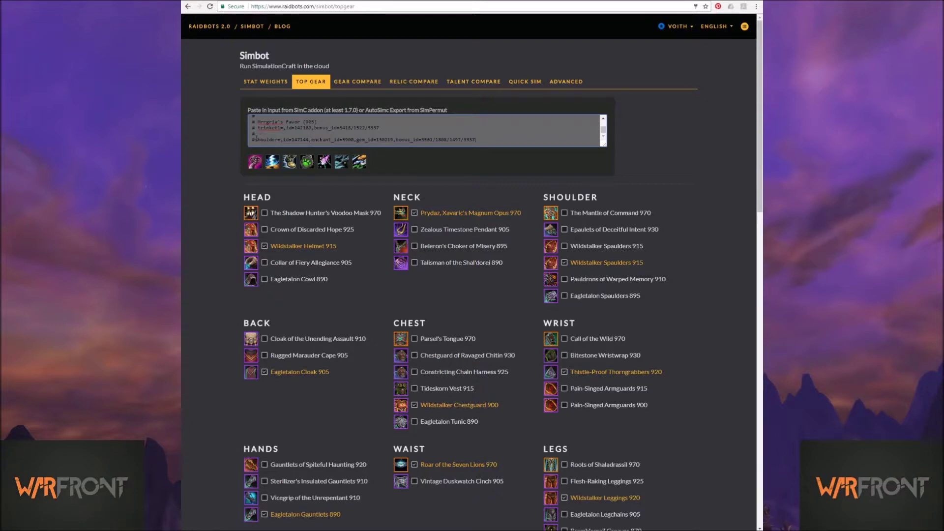
drag(255, 139, 274, 139)
text(neck)
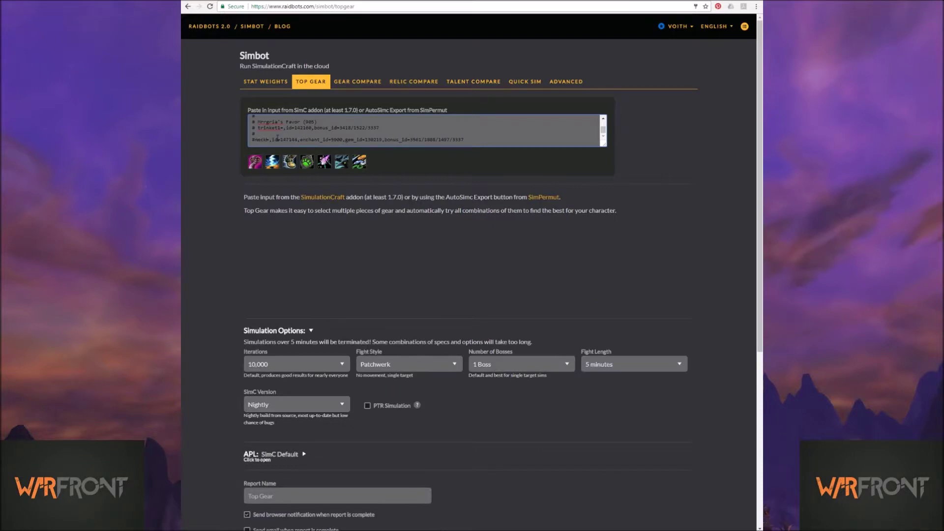
Replace the line's old item ID 147144 with the locket's item ID 147014 from Wowhead.
key(ctrl+Tab)
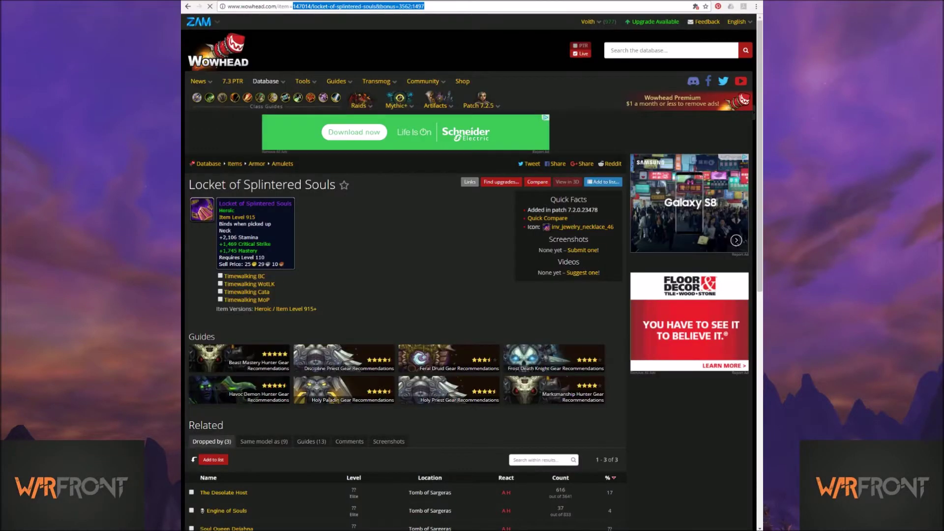
drag(294, 6, 313, 7)
key(ctrl+c)
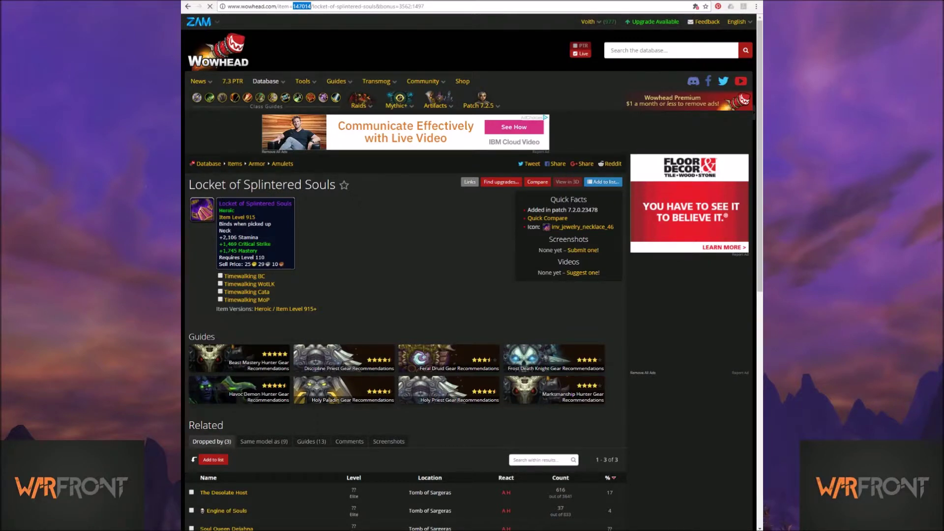
key(ctrl+Tab)
drag(280, 140, 298, 141)
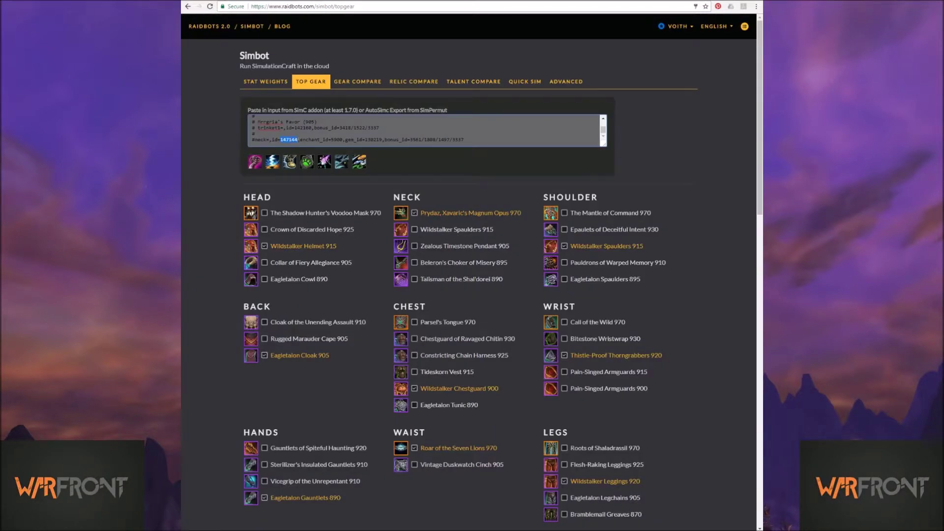
key(ctrl+v)
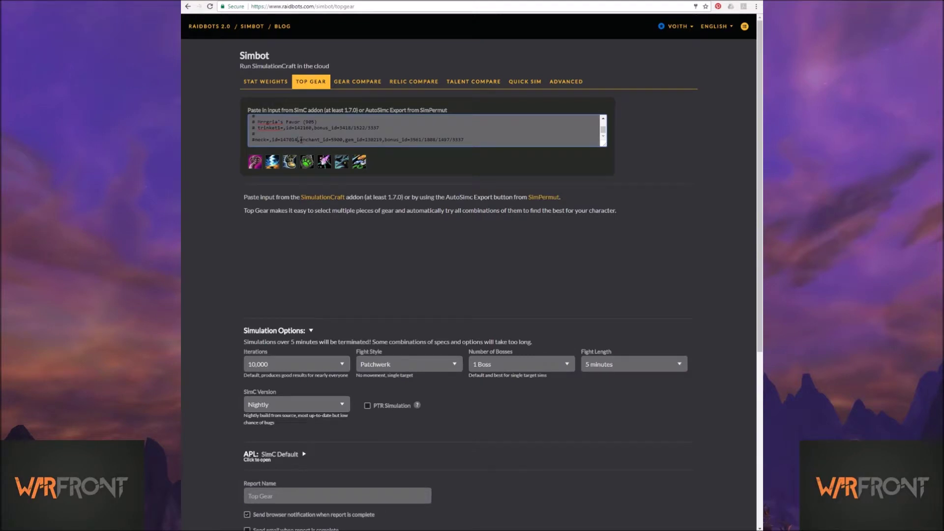
Copy the Mark of the Claw enchant ID 5437 from the Gem & Ench ID's sheet.
key(ctrl+Tab)
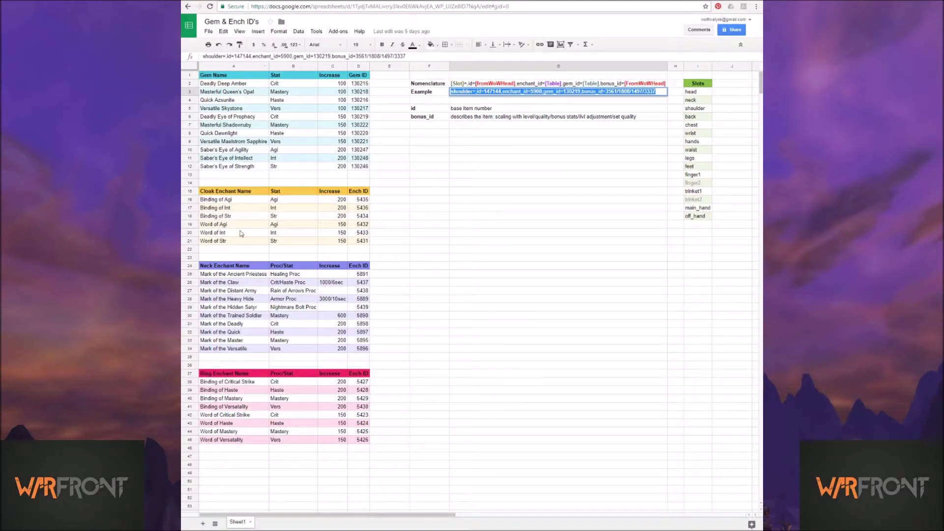
click(358, 283)
double_click(359, 283)
key(ctrl+c)
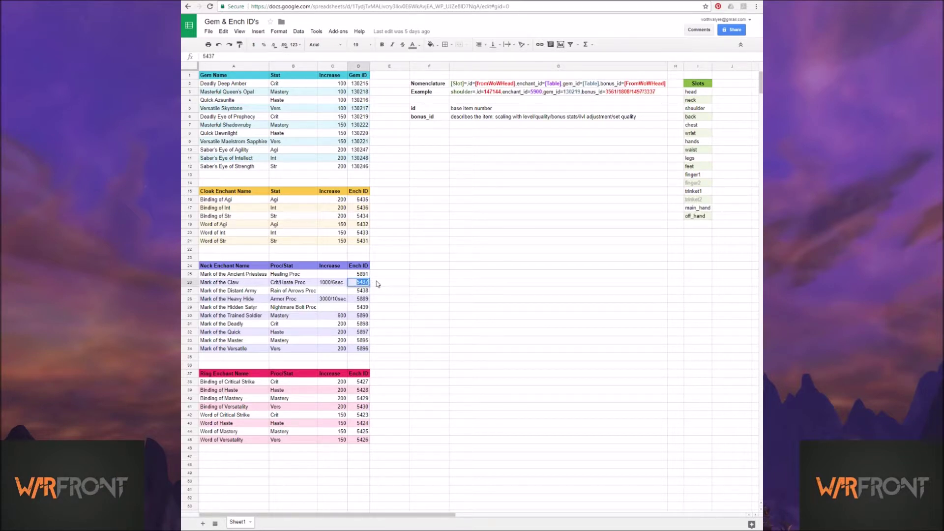
click(386, 283)
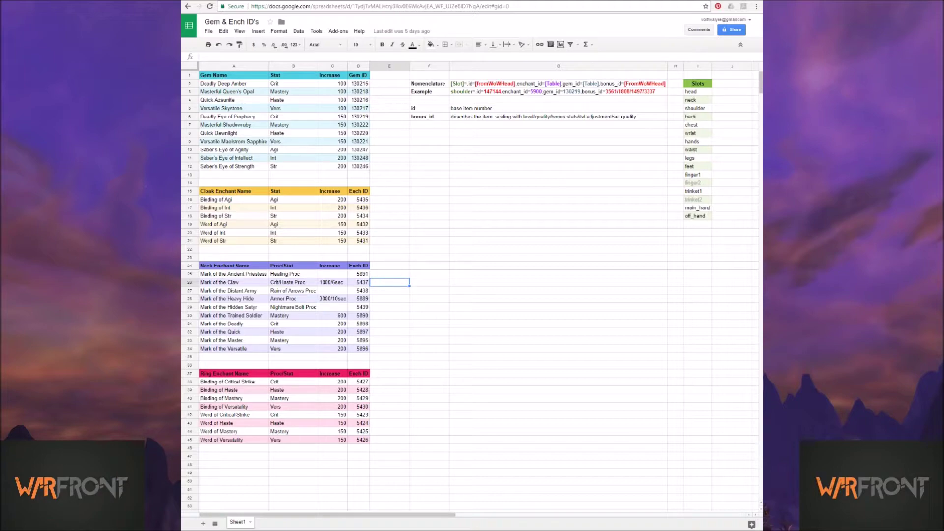
key(ctrl+Tab)
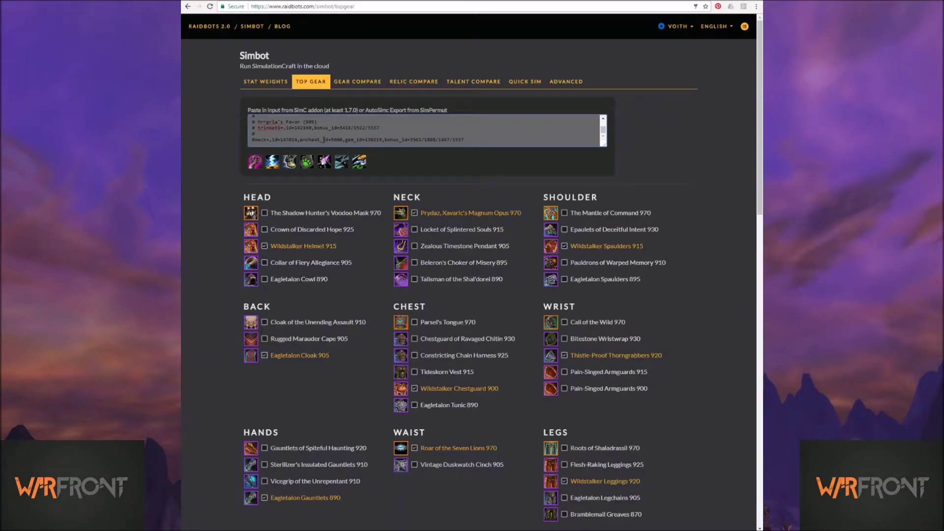
Set the neck line's enchant_id to 5437 and remove its gem_id entry.
drag(332, 140, 384, 141)
key(ctrl+v)
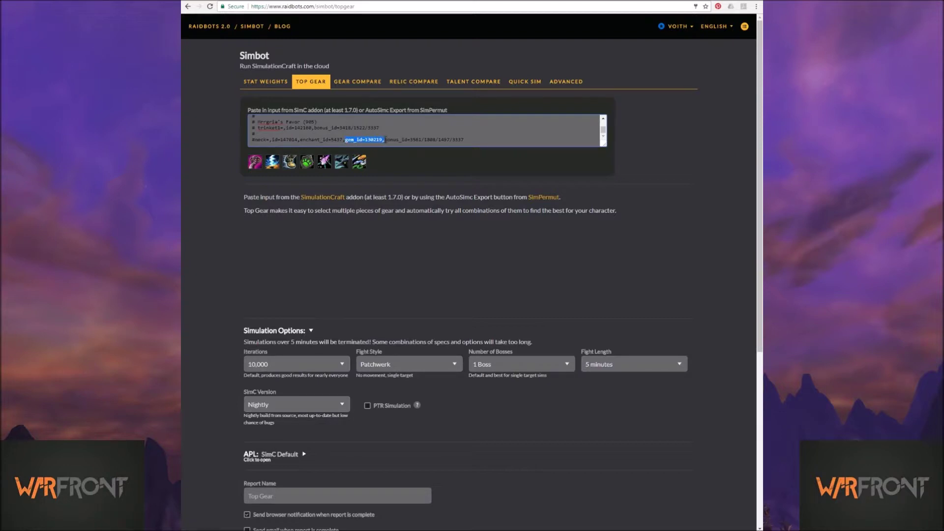
key(BackSpace)
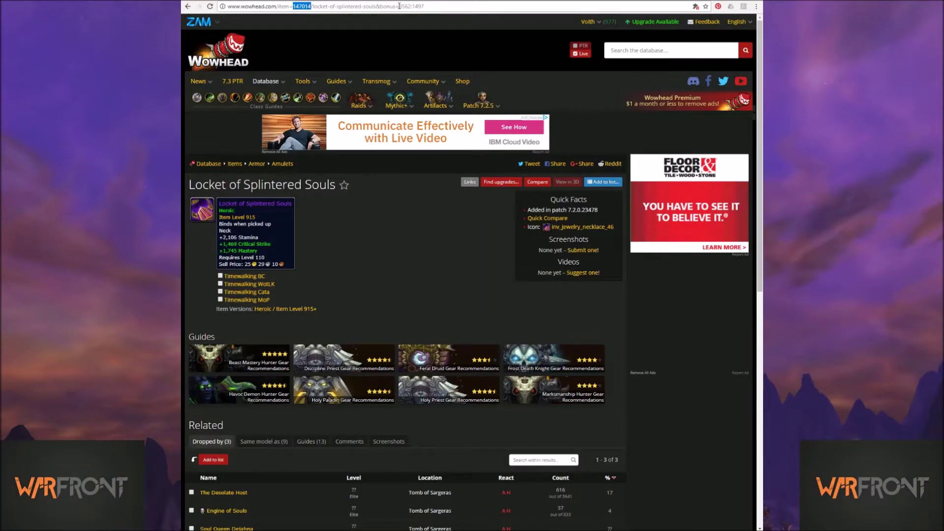
Replace the neck line's old bonus IDs with 3562:1497 from the Wowhead URL.
drag(399, 6, 424, 6)
key(ctrl+c)
key(ctrl+Tab)
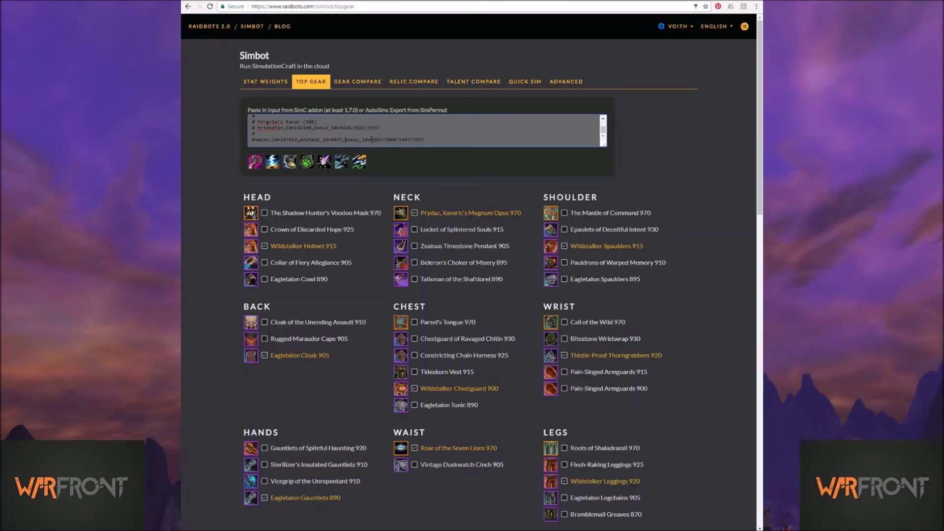
drag(371, 139, 425, 141)
key(ctrl+v)
Enlarge the SimC input area to show more text, then bring the Gem & Ench ID's sheet forward.
drag(605, 146, 606, 196)
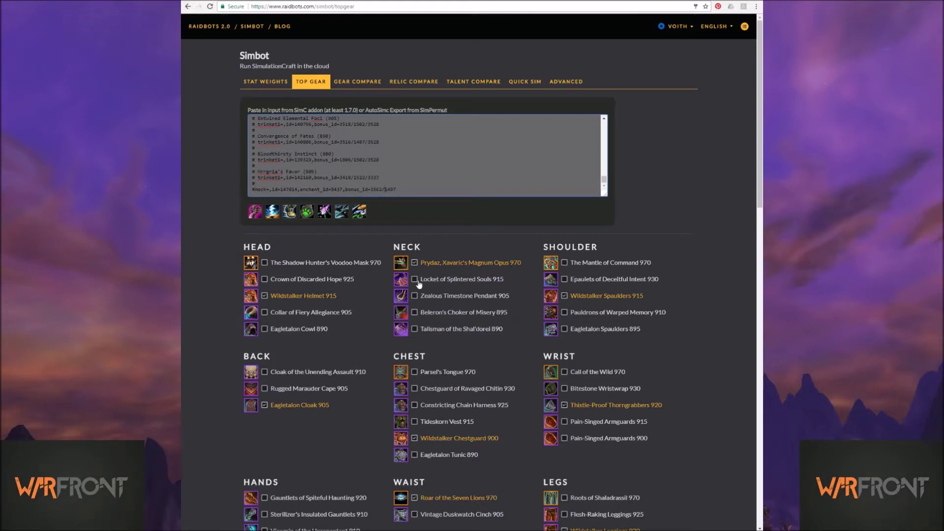
mouse_move(402, 283)
key(ctrl+Tab)
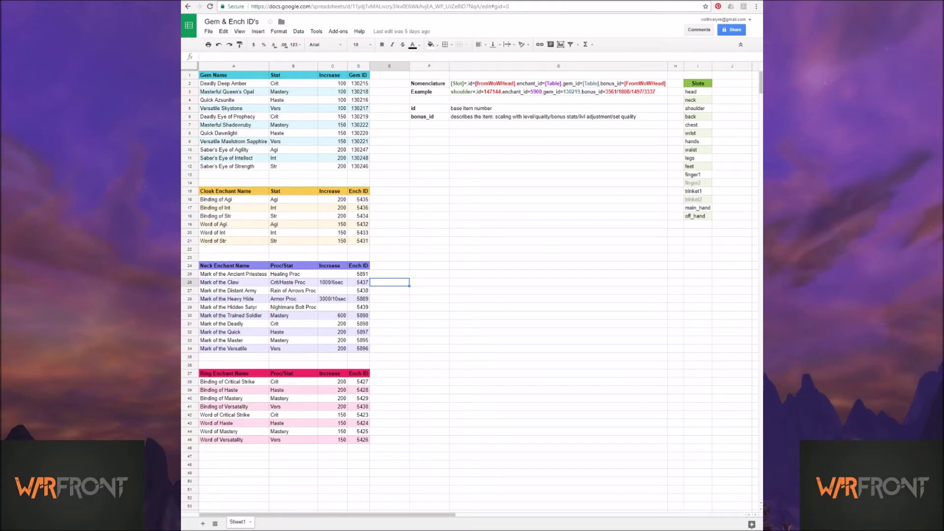
Compare the sheet's enchant ID tables against the Raidbots input, ending back on the spreadsheet.
key(ctrl+Tab)
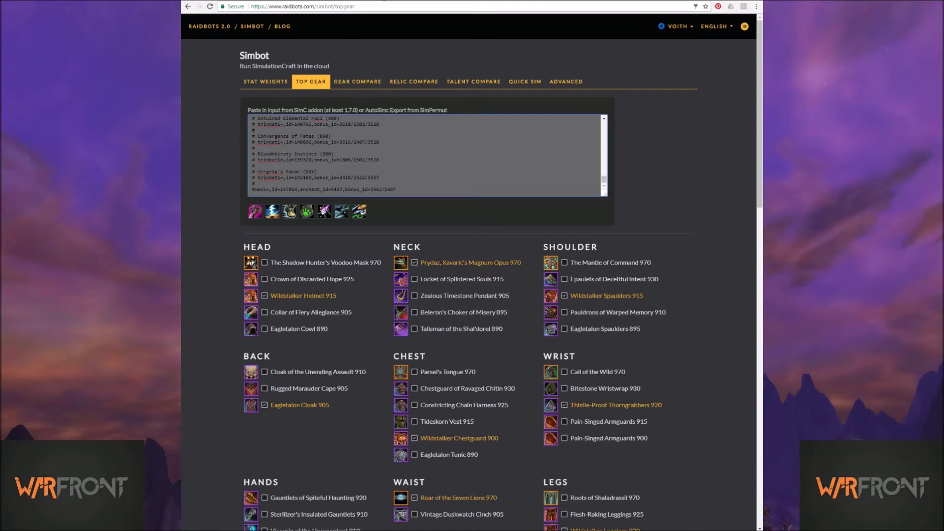
key(ctrl+Tab)
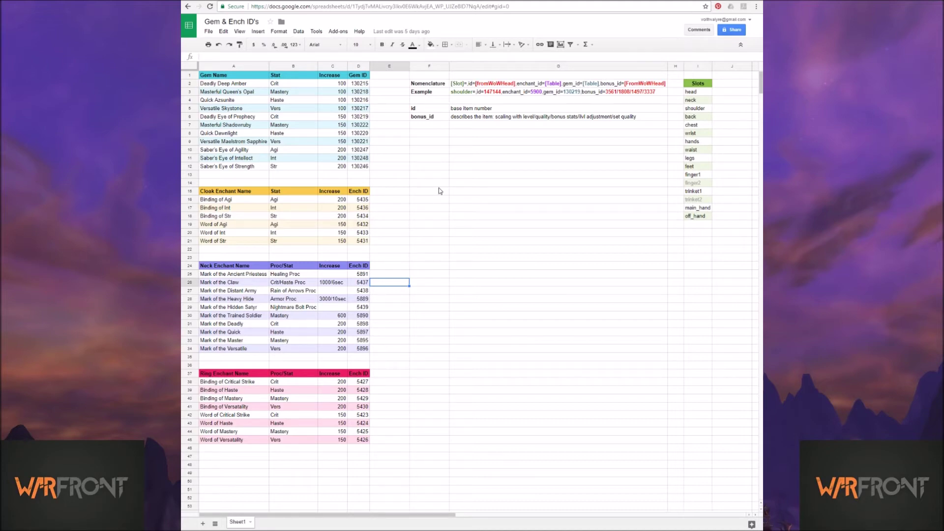
Adjust spacing at the start of the neck line so the gear list lists Locket of Splintered Souls 915.
key(ctrl+Tab)
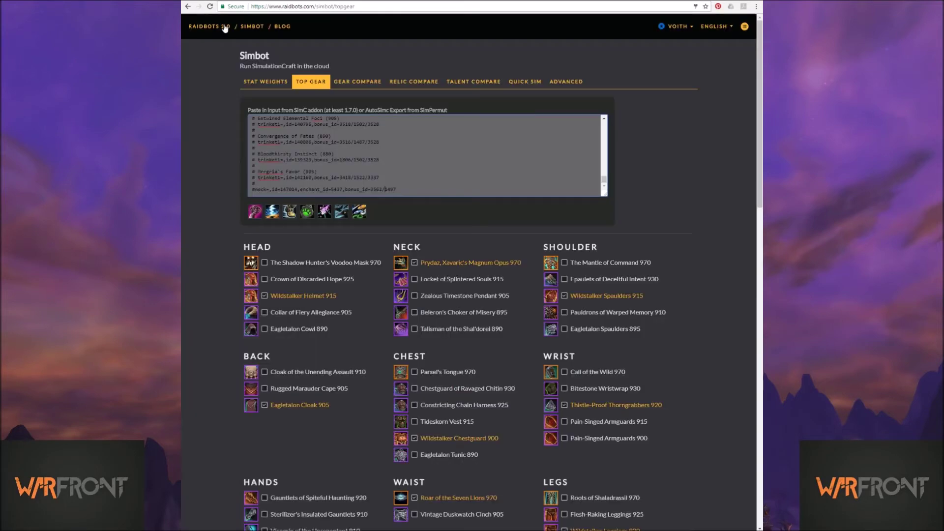
click(217, 153)
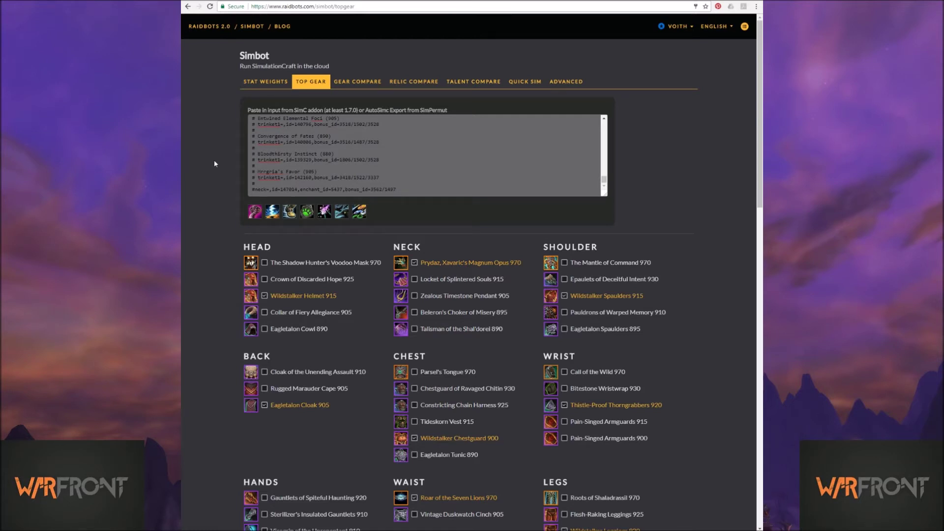
click(256, 189)
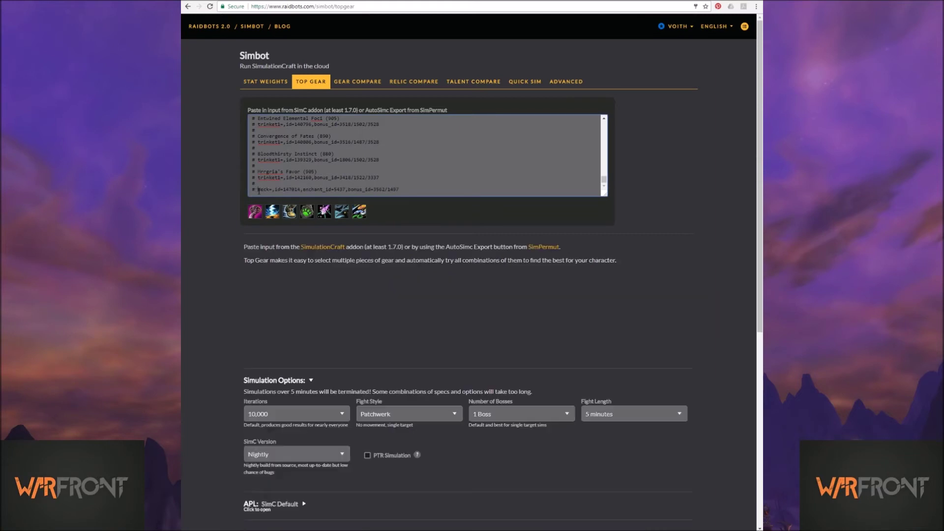
click(220, 182)
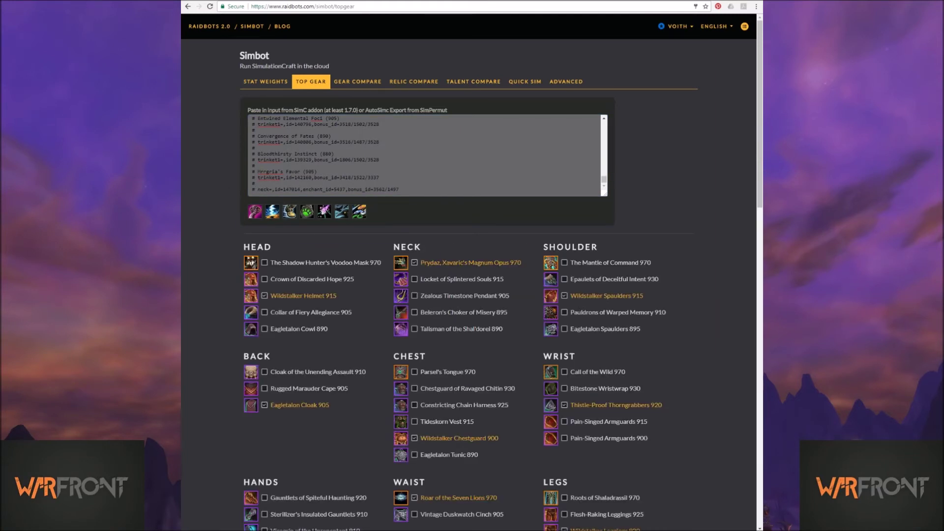
mouse_move(714, 339)
key(ctrl+Tab)
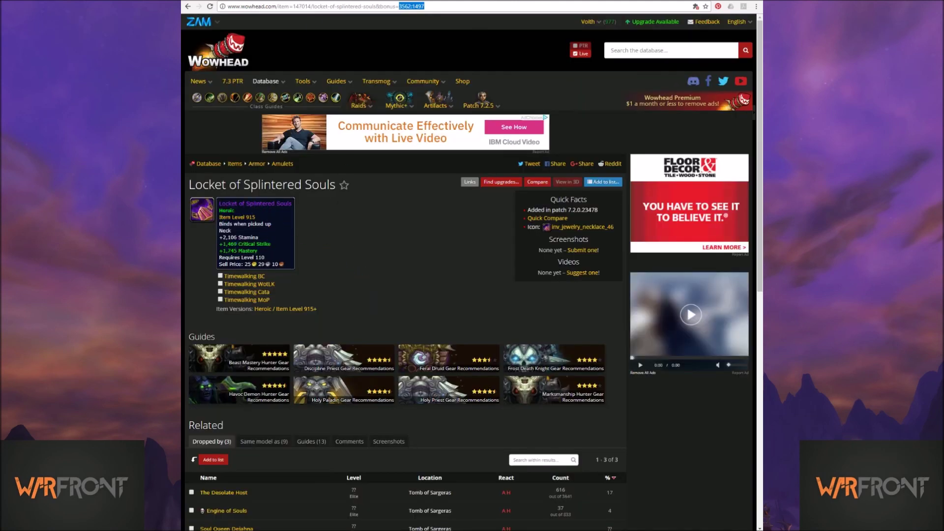
key(F5)
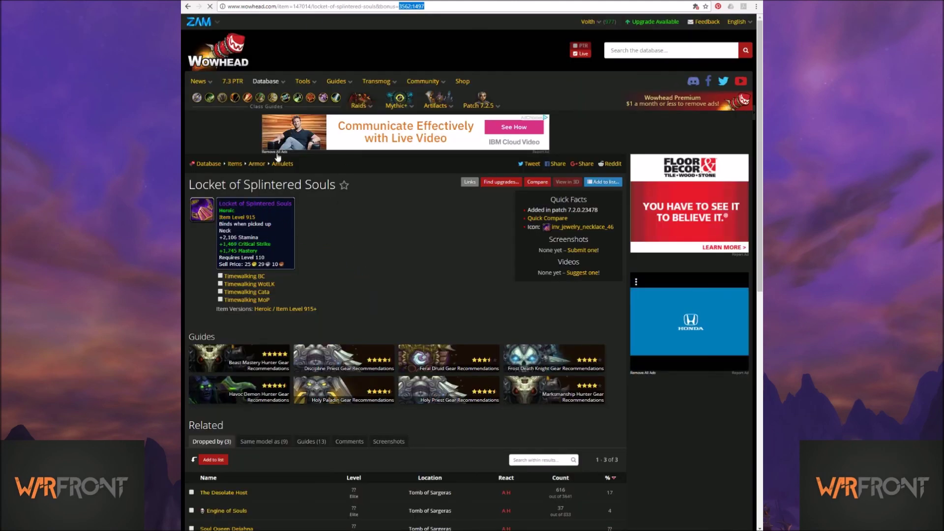
key(ctrl+shift+Tab)
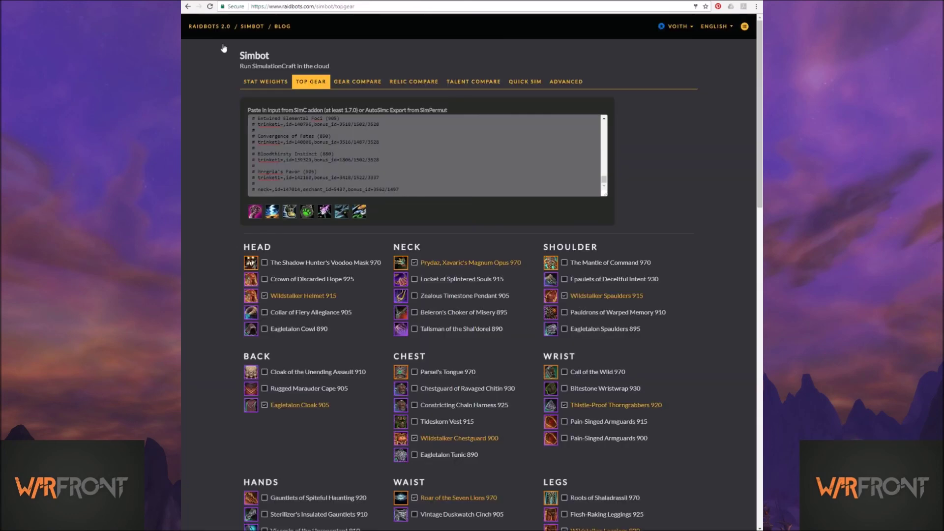
mouse_move(250, 497)
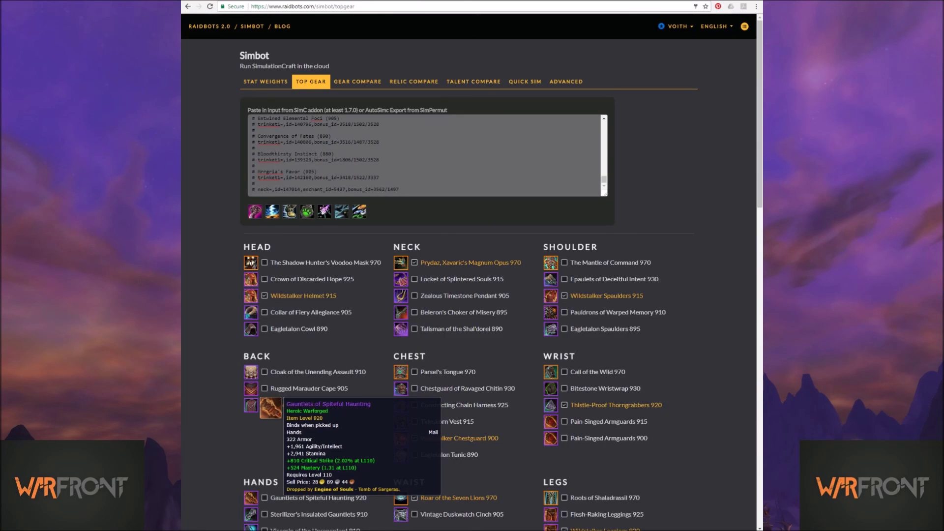